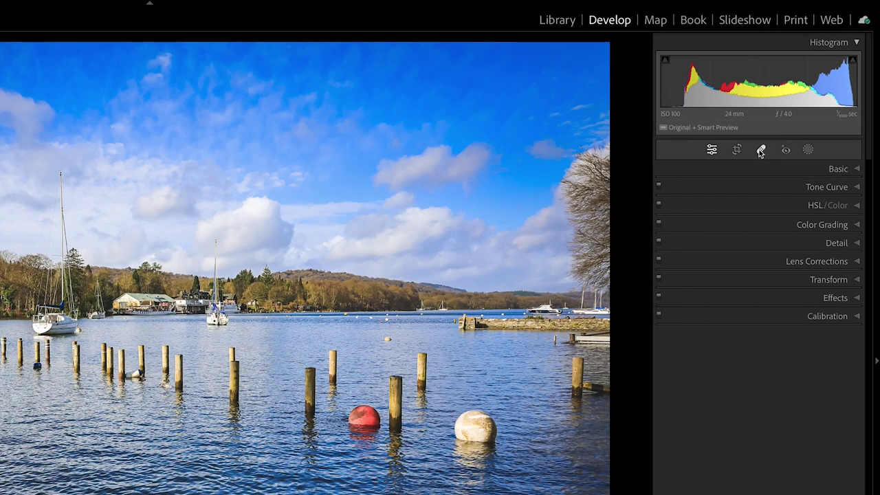
- Begin removing the red buoy from the lake photo with the wooden posts
left_click(762, 150)
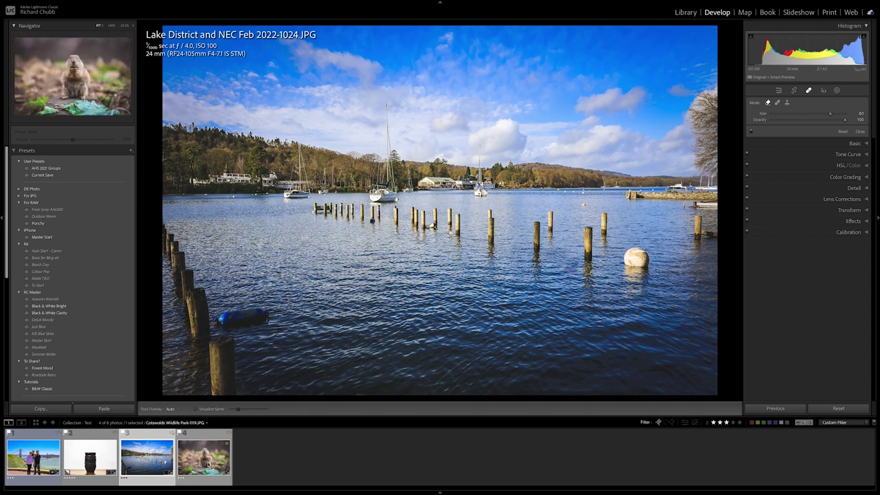
- Open the prairie dog photo Cotswolds Wildlife Park-1119.JPG and bring up the Masking options
left_click(210, 466)
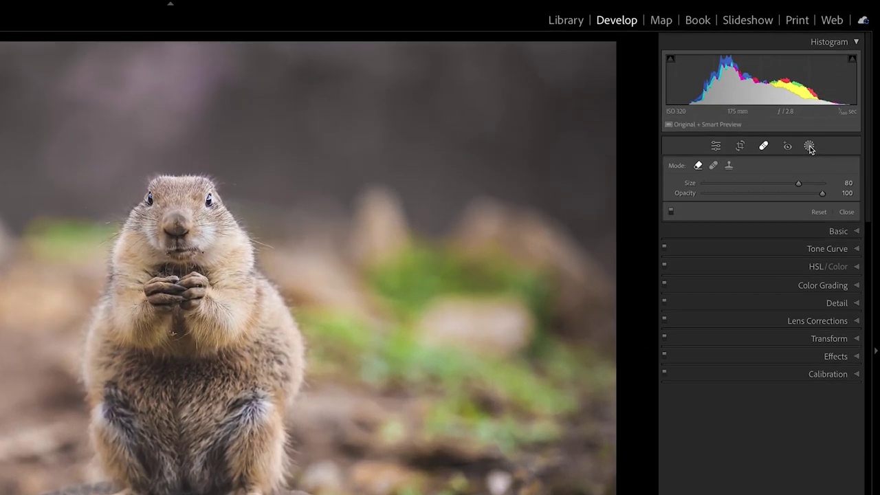
left_click(837, 91)
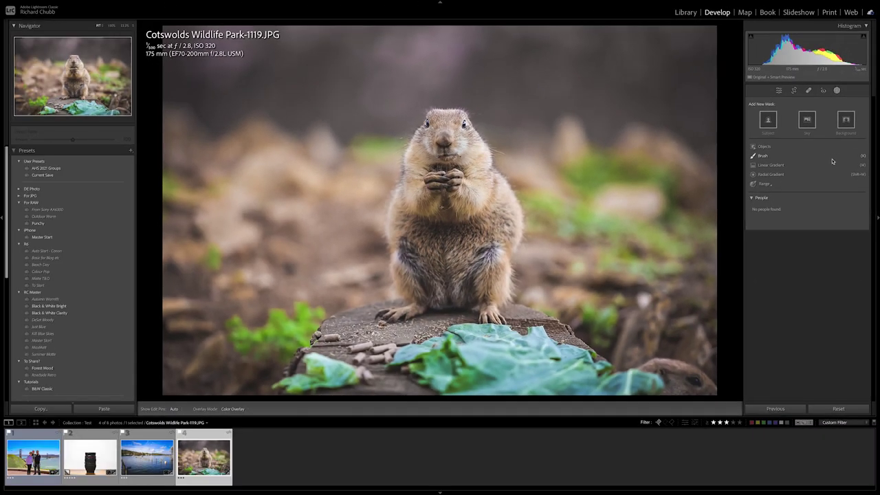
- Add a Background mask with Exposure -0.46, negative Clarity and Contrast 22
left_click(846, 122)
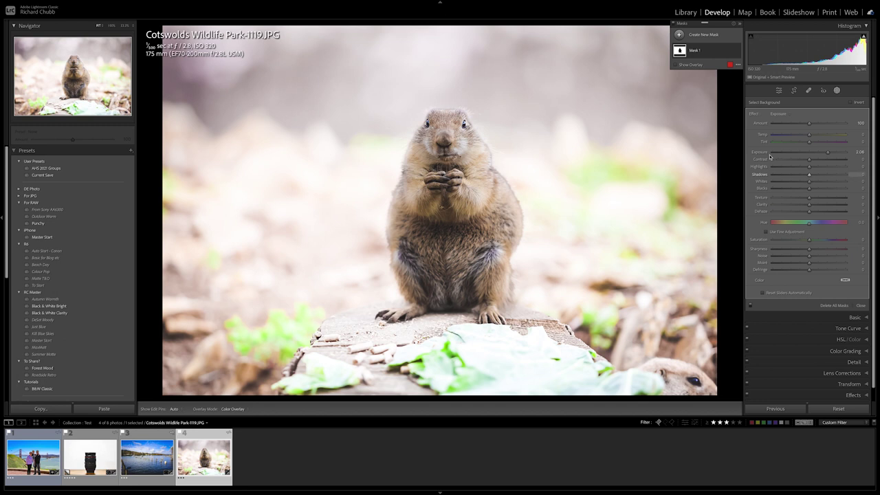
double_click(760, 152)
key("o")
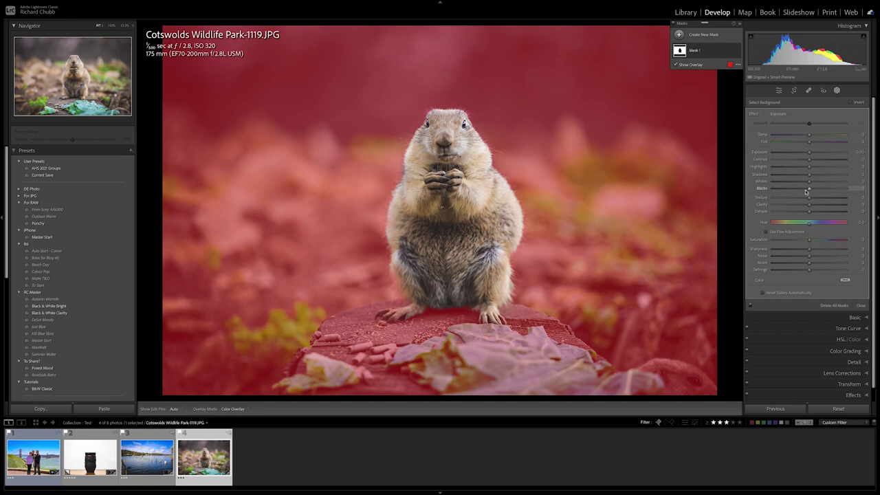
left_click(676, 65)
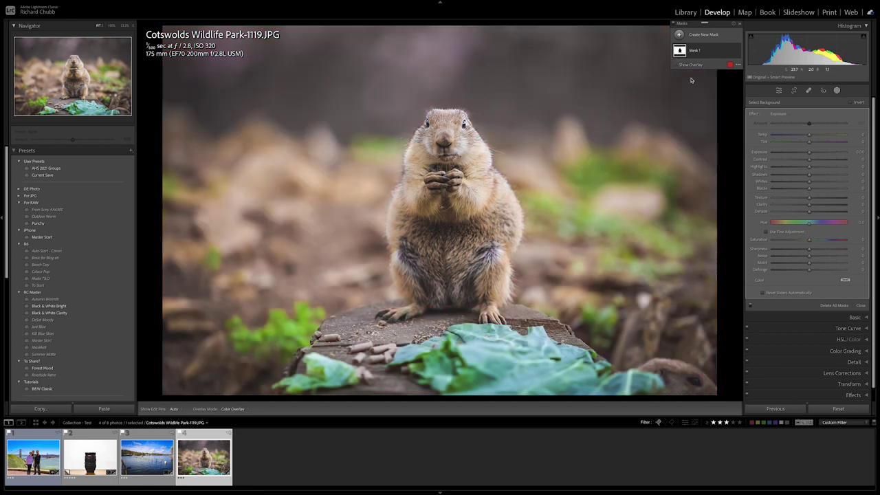
left_click_drag(810, 154, 806, 154)
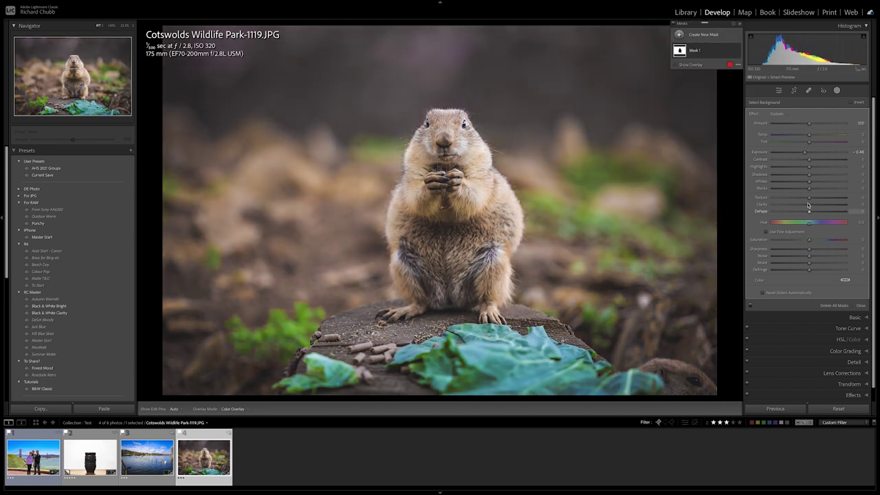
left_click_drag(809, 205, 800, 205)
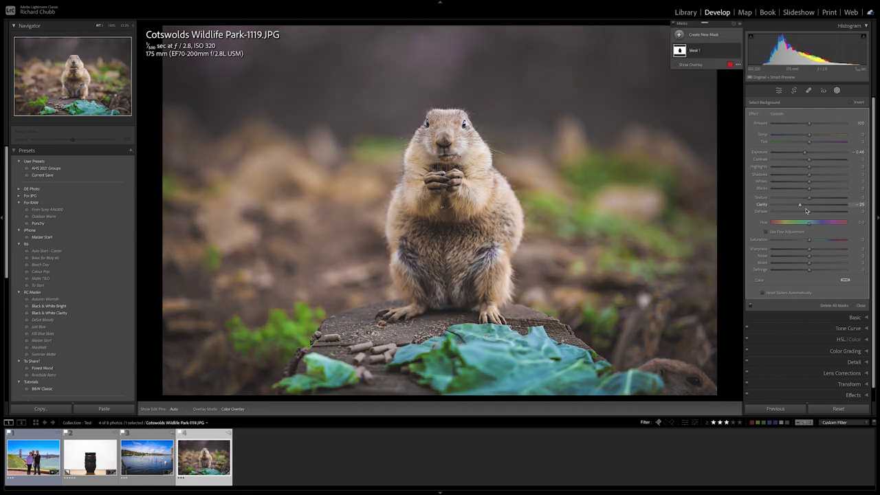
left_click_drag(811, 161, 817, 159)
- Toggle the background mask on and off to compare the photo before and after
left_click(751, 306)
left_click(751, 306)
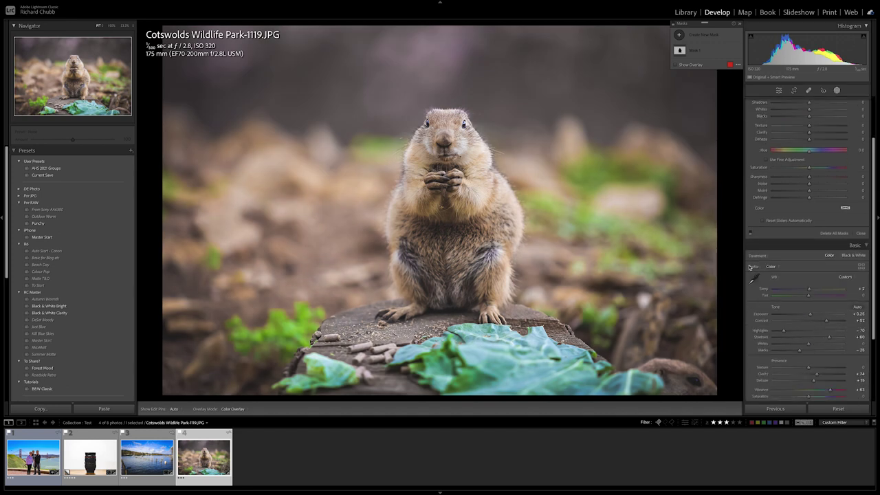
left_click(750, 234)
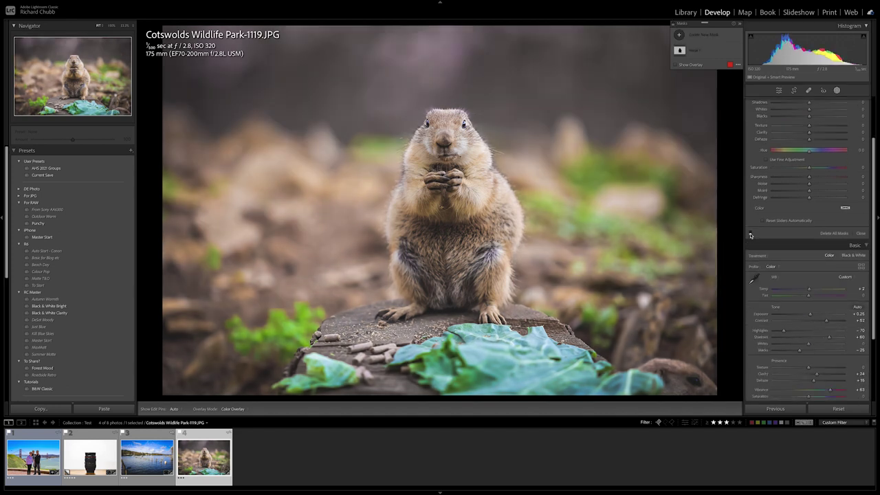
left_click(751, 233)
left_click(750, 234)
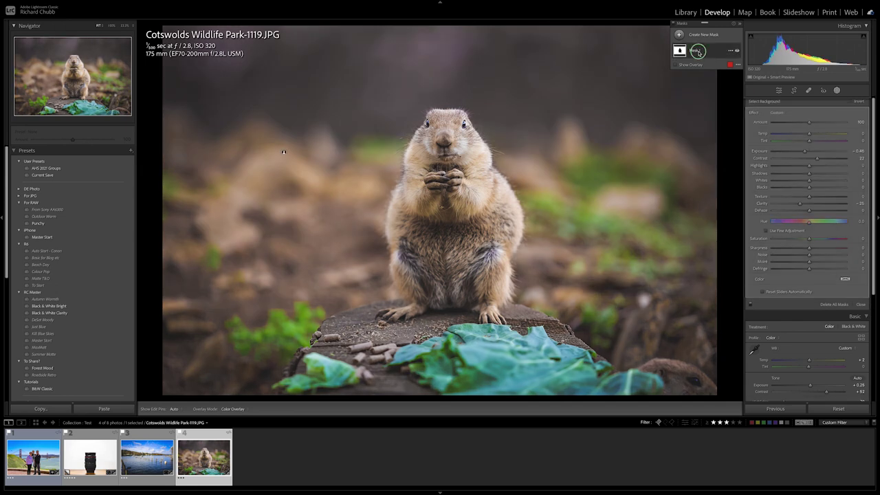
right_click(700, 52)
- Delete the background mask and add a Subject mask on the prairie dog with exposure reset
left_click(717, 112)
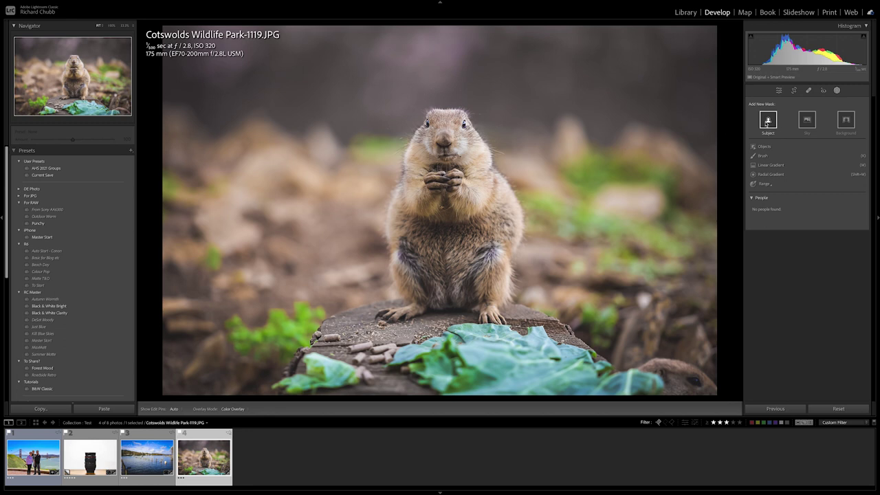
left_click(767, 124)
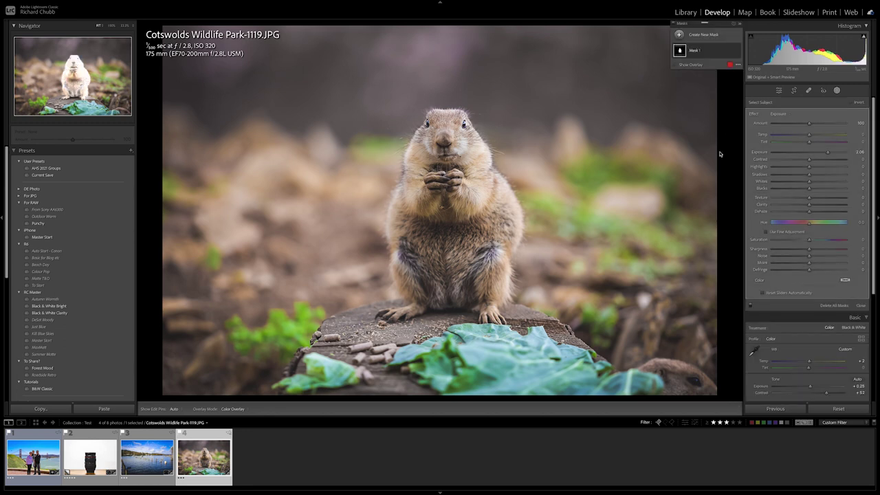
double_click(760, 152)
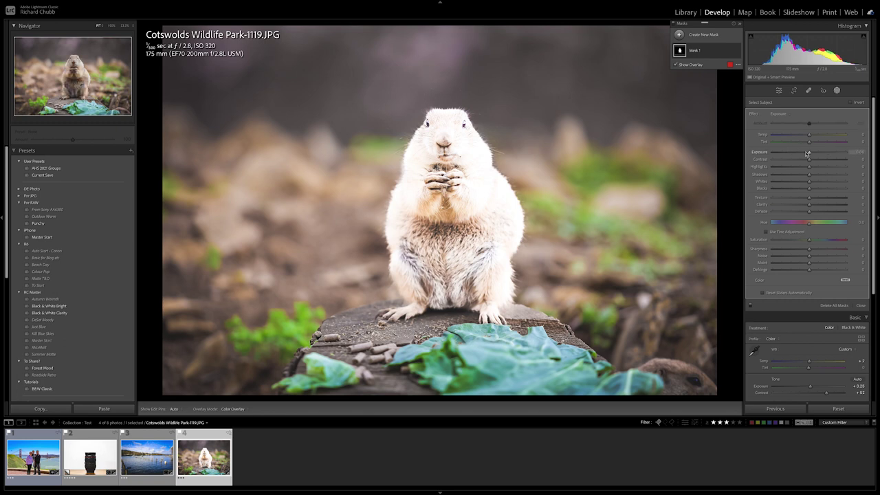
key("o")
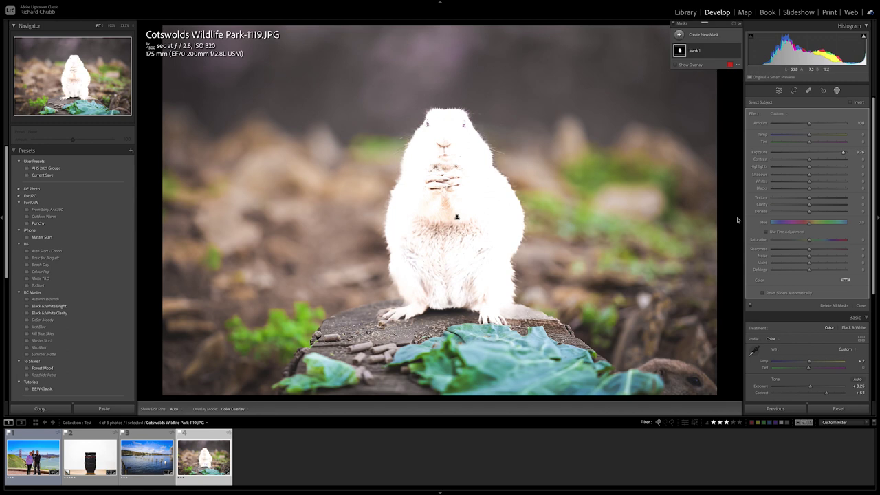
- Try small exposure changes on the subject mask, reset it, then delete all masks
left_click_drag(844, 152, 809, 153)
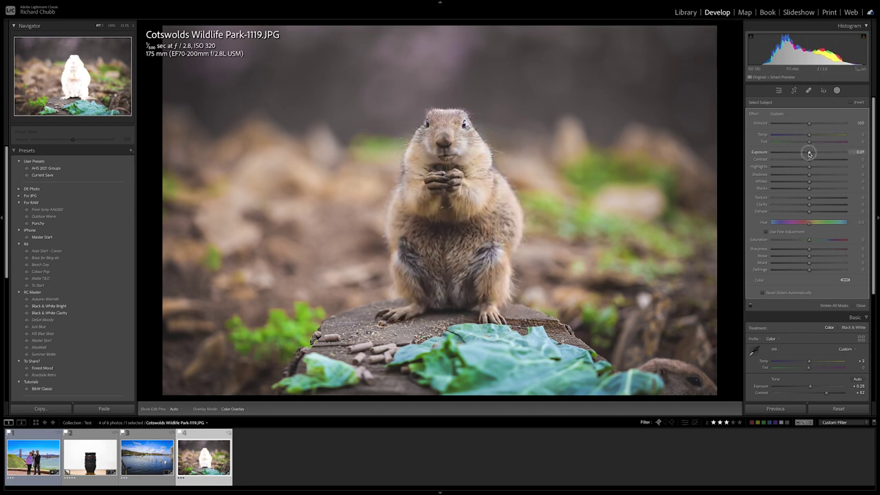
left_click_drag(809, 153, 813, 154)
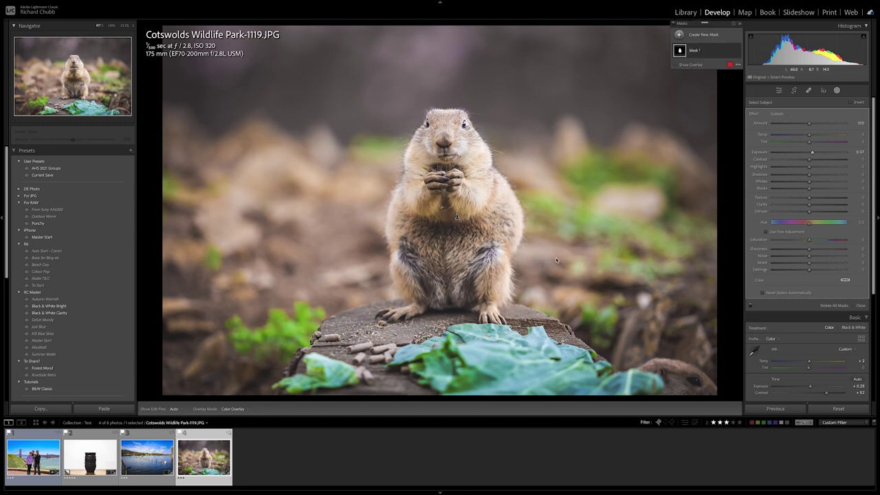
double_click(759, 152)
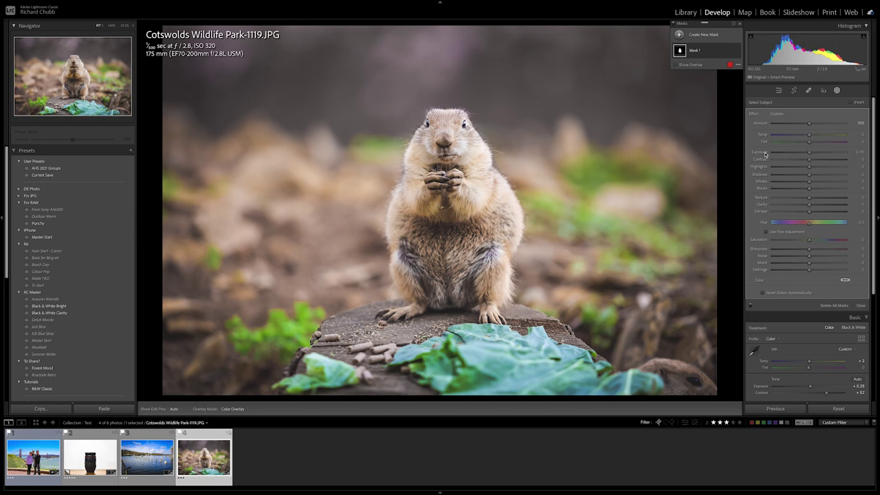
key("o")
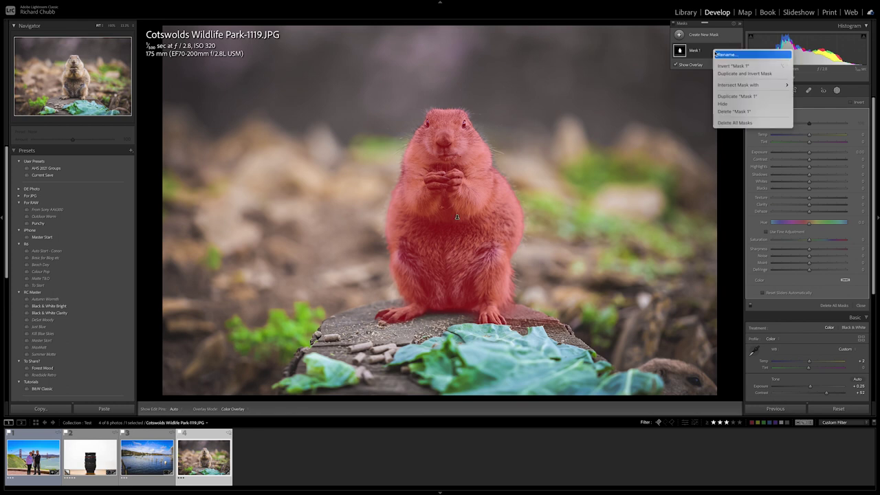
left_click(735, 122)
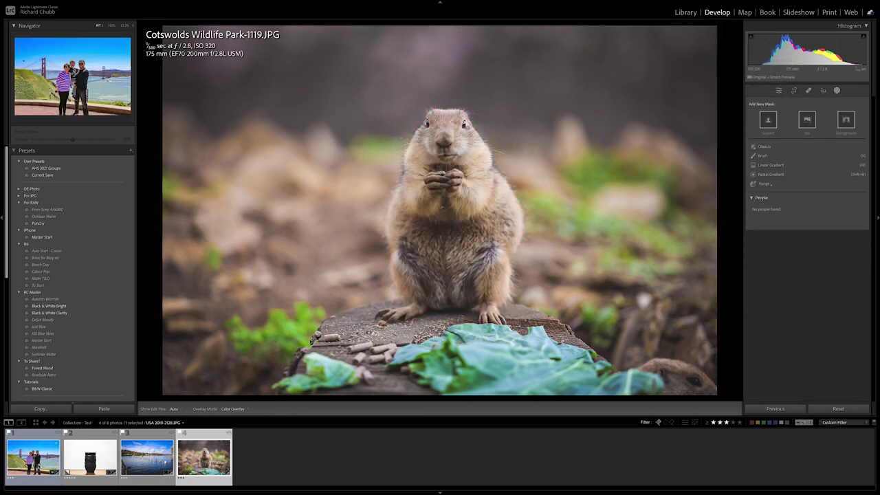
mouse_move(33, 457)
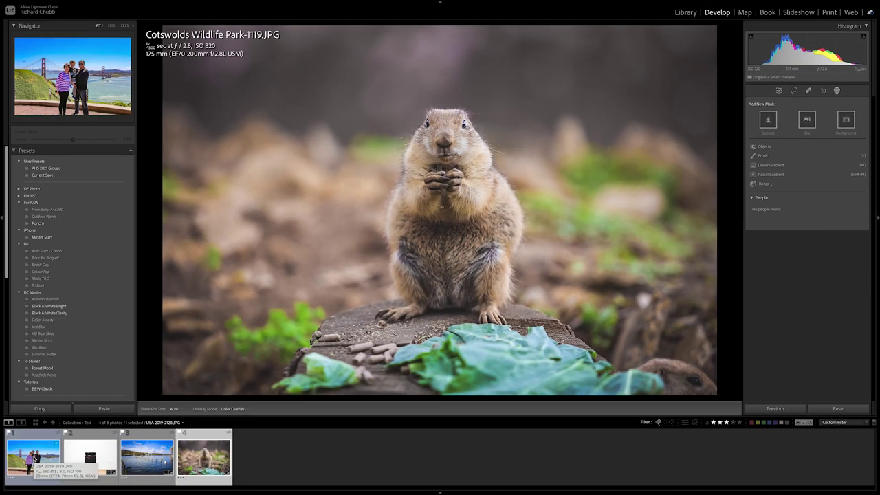
- Open the Golden Gate family photo USA 2019-2128.JPG from the filmstrip
left_click(31, 455)
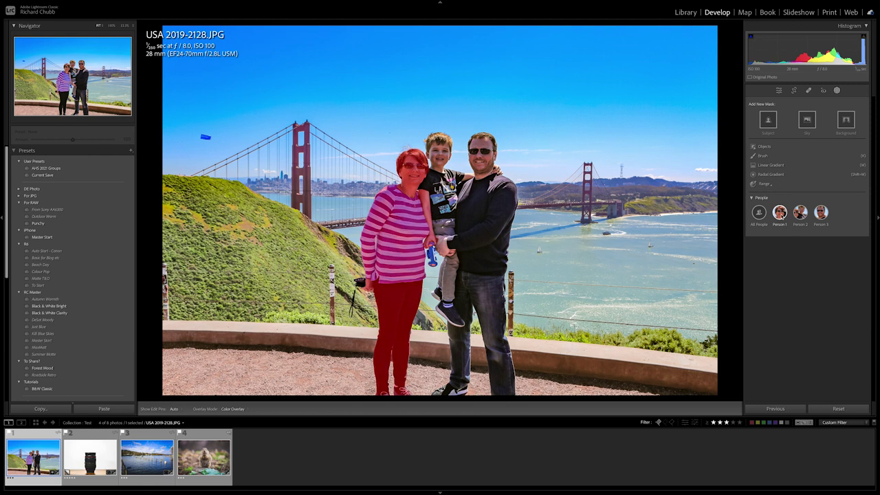
- Start a Person 1 mask for the woman, trying Face Skin and Body Skin then clearing them
left_click(780, 213)
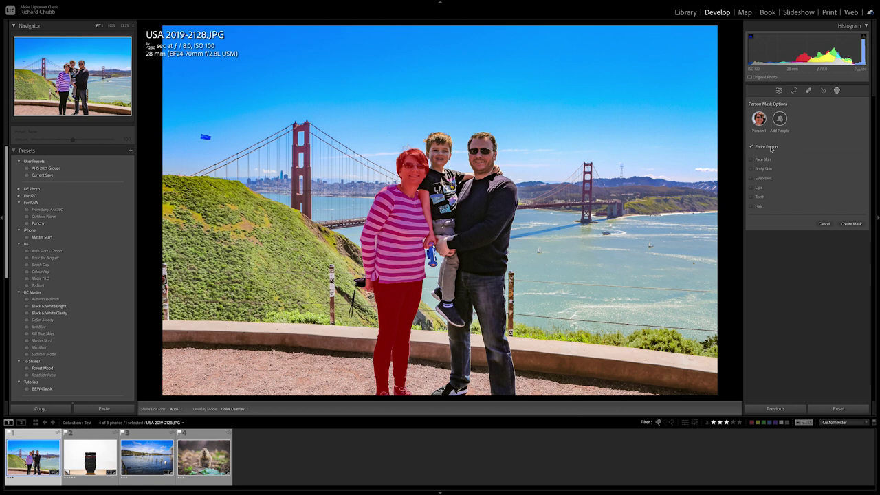
left_click(752, 159)
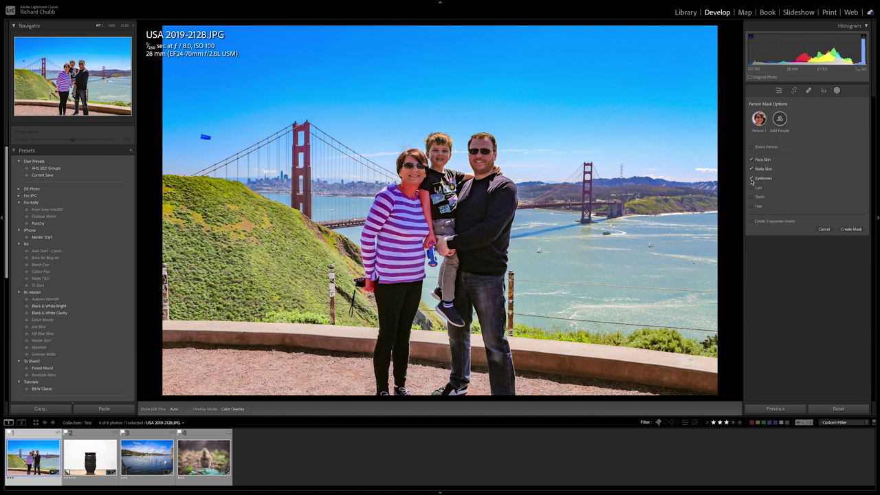
left_click(752, 178)
left_click(752, 168)
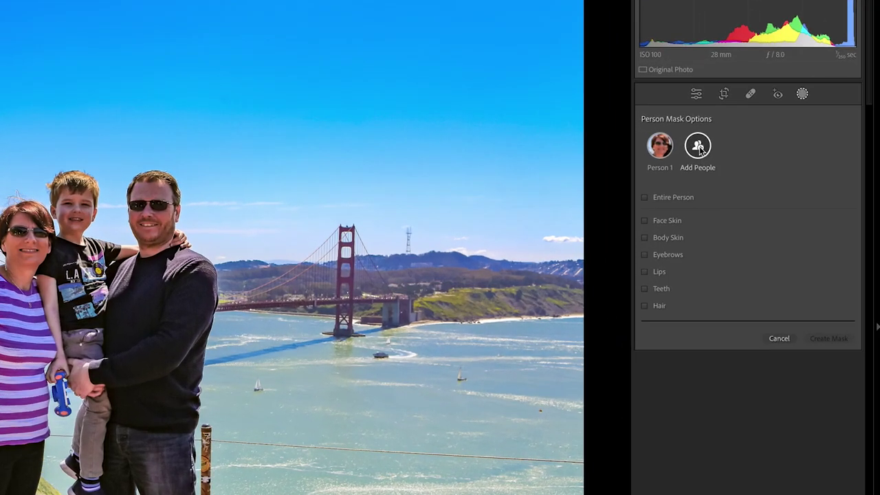
left_click(700, 149)
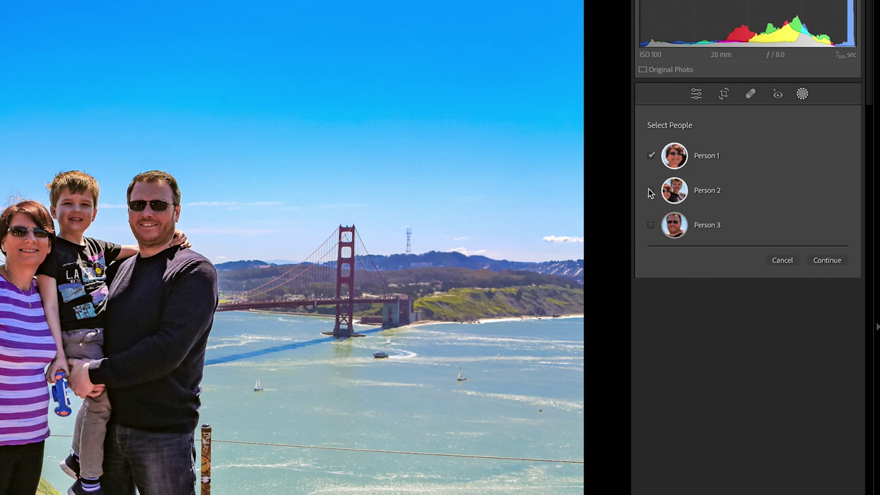
- Add Person 2 and Person 3 to the mask and limit it to Face Skin only
left_click(651, 190)
left_click(650, 225)
left_click(825, 262)
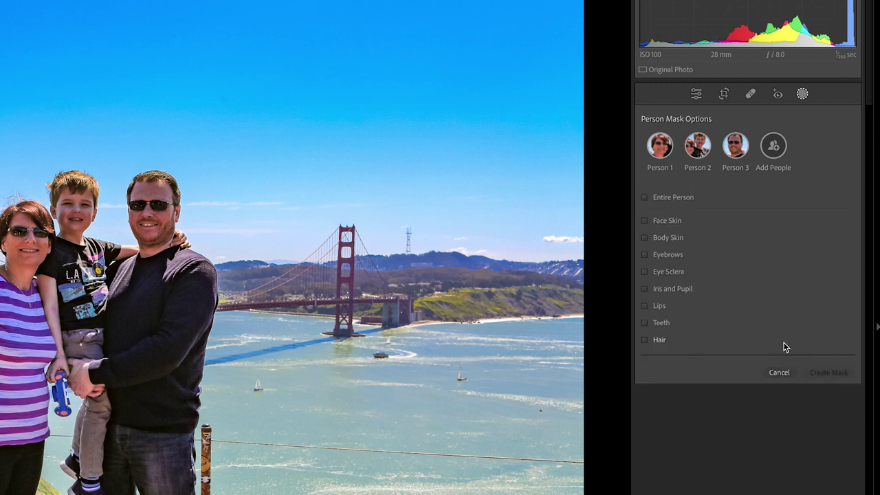
left_click(645, 199)
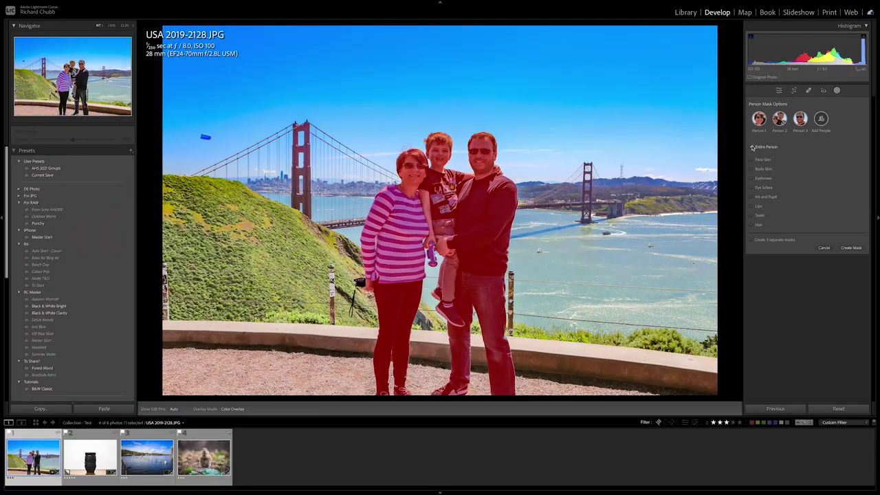
left_click(753, 147)
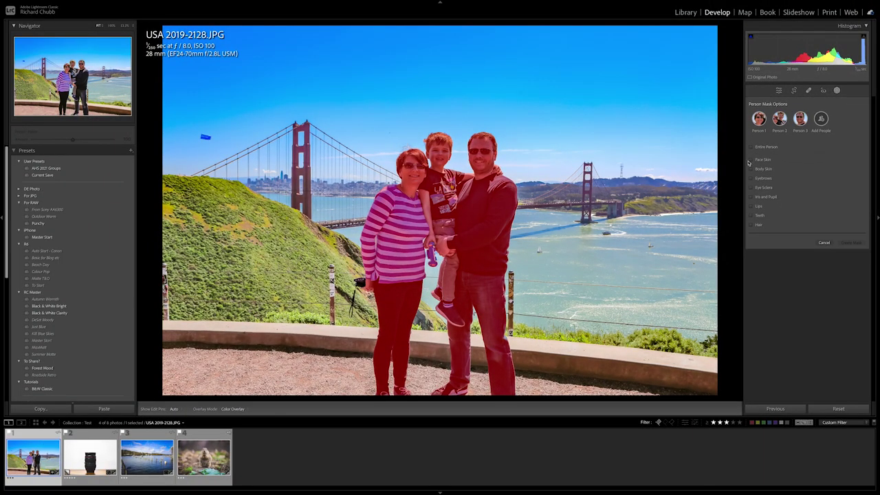
left_click(751, 159)
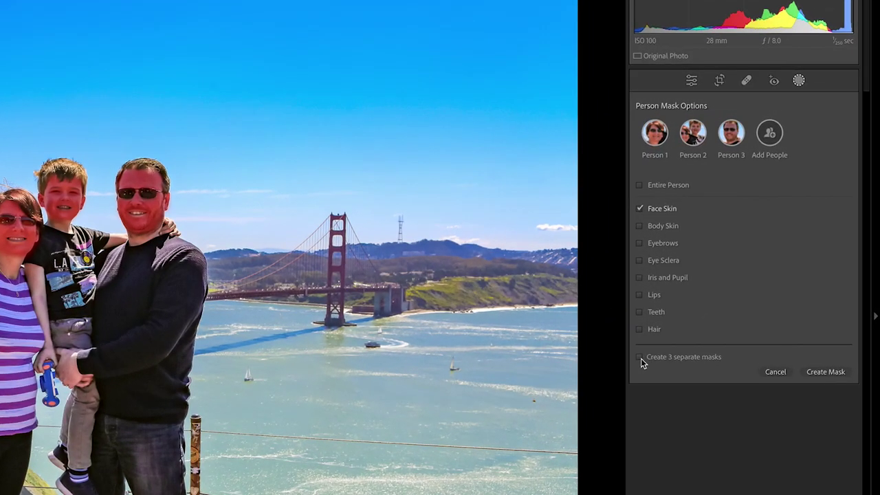
left_click(824, 373)
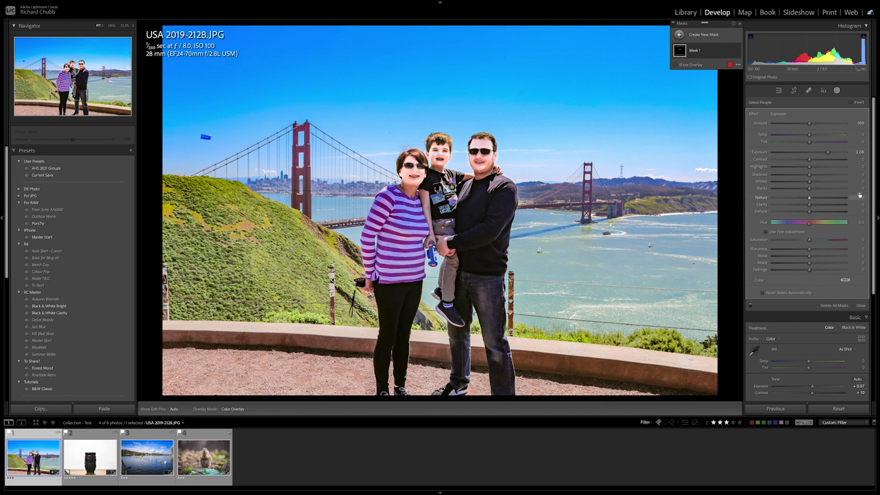
- Reset the face mask's Exposure, then give Mask 1 a slight exposure lift
double_click(756, 153)
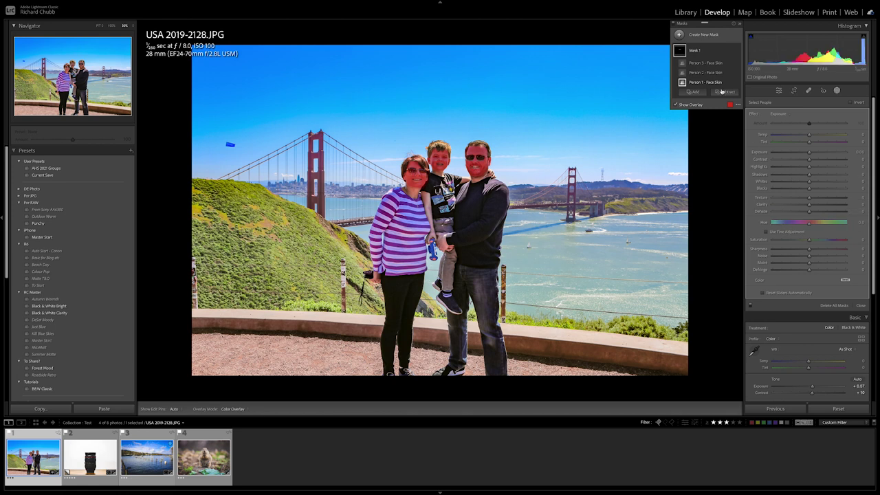
left_click(696, 51)
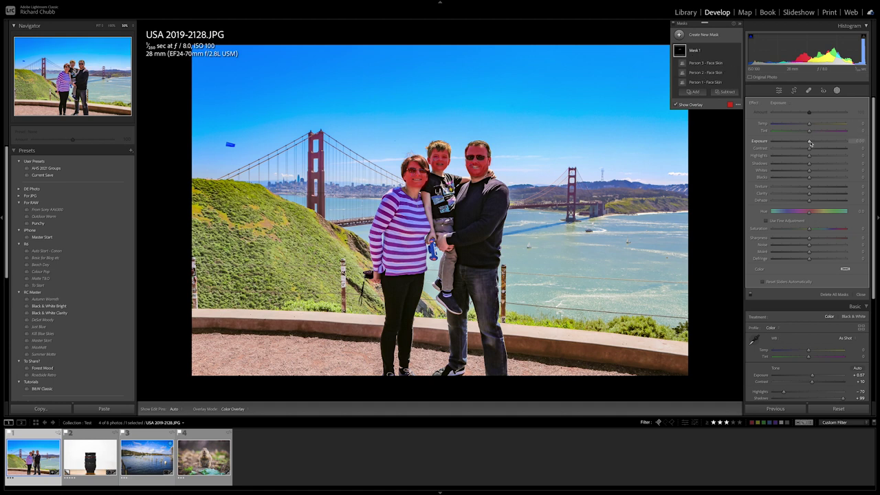
left_click_drag(810, 143, 811, 143)
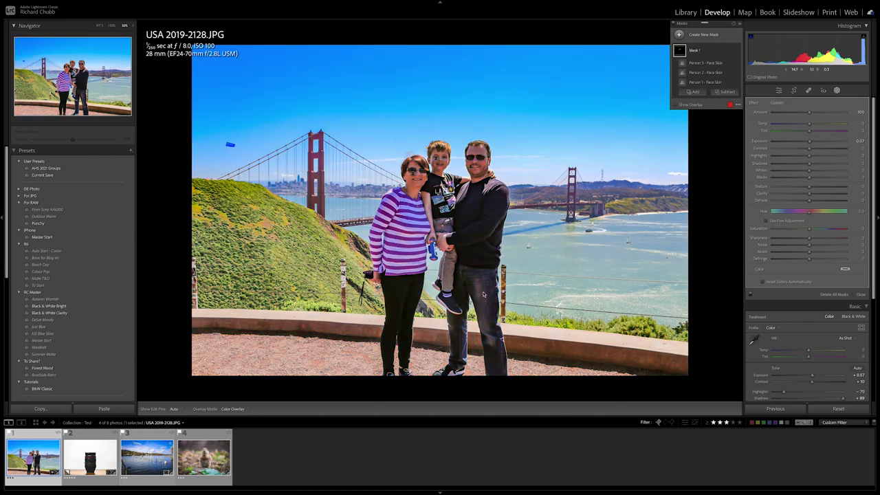
- Delete Mask 1 from the family photo and start an object mask on the lens photo
right_click(709, 54)
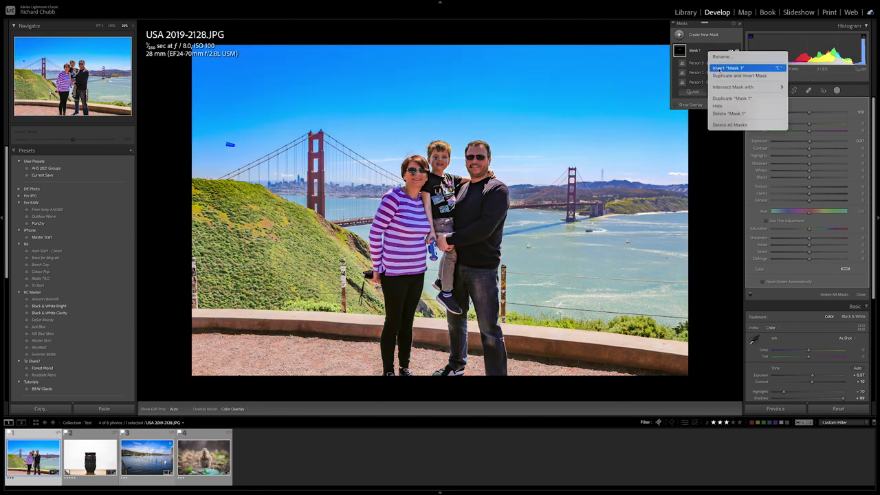
left_click(724, 113)
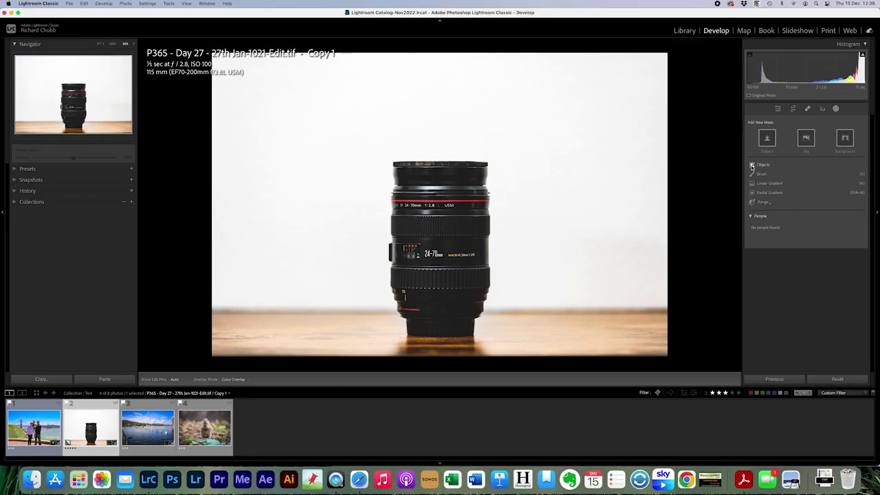
left_click(753, 166)
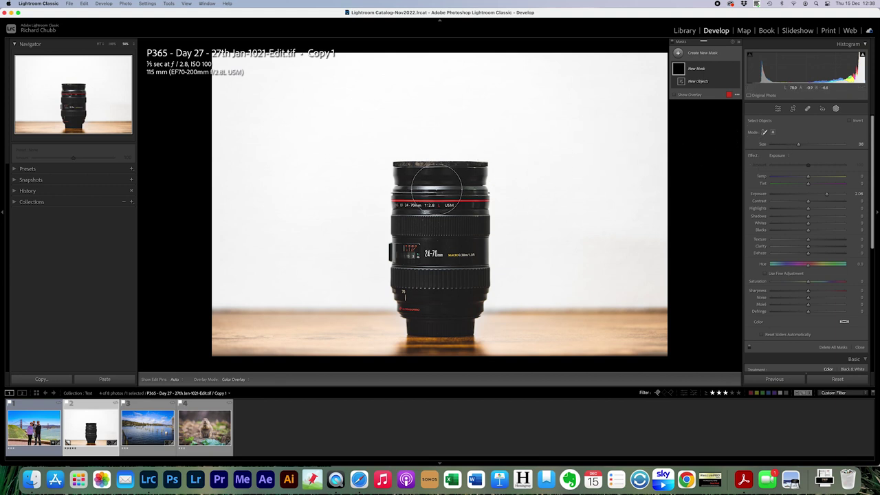
- Brush down the camera lens with a smaller brush to object-mask it, and check the overlay
left_click_drag(437, 189, 441, 237)
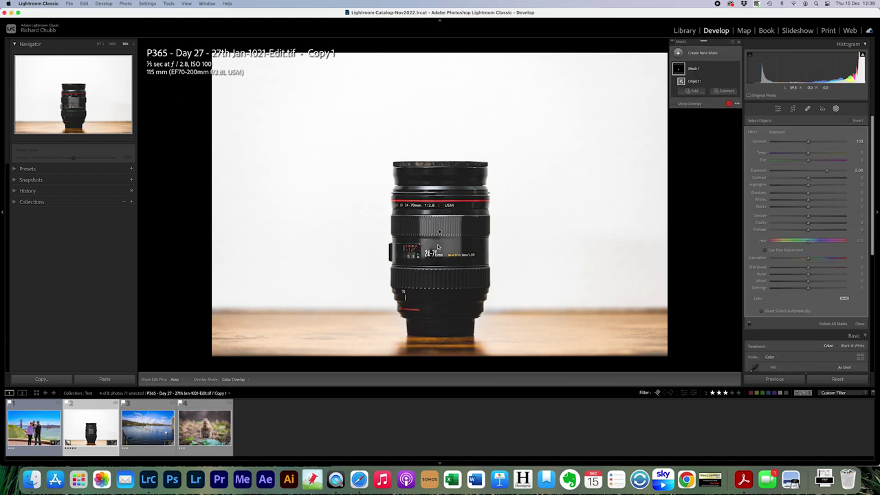
key("ctrl+z")
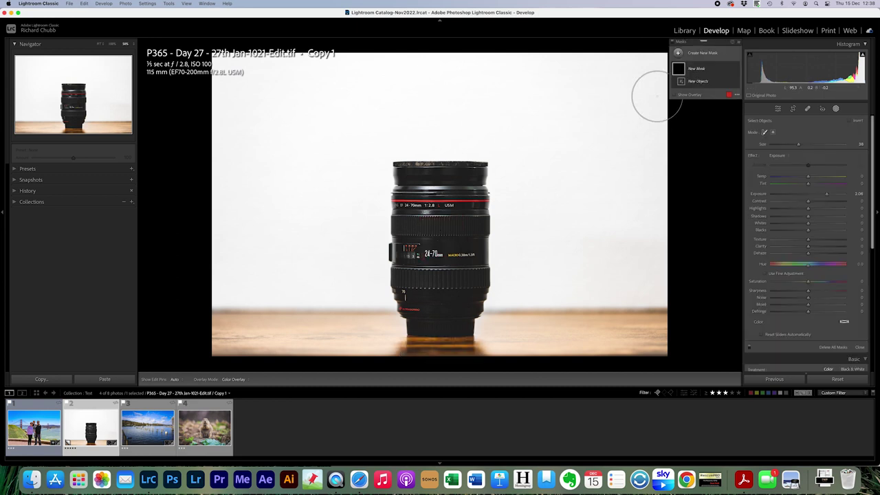
key("bracketleft")
key("bracketleft")
mouse_move(418, 180)
left_mouse_down()
mouse_move(419, 284)
mouse_move(428, 307)
mouse_move(446, 310)
mouse_move(461, 193)
mouse_move(449, 183)
mouse_move(434, 192)
left_mouse_up()
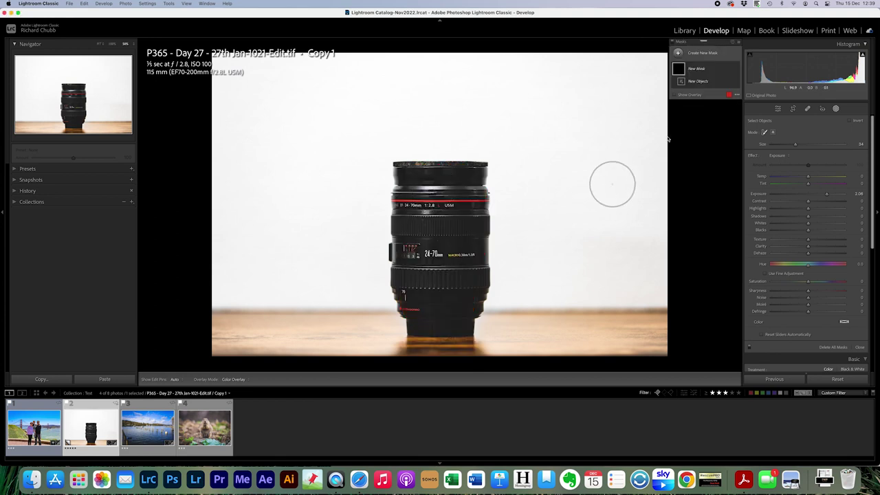
left_click(674, 104)
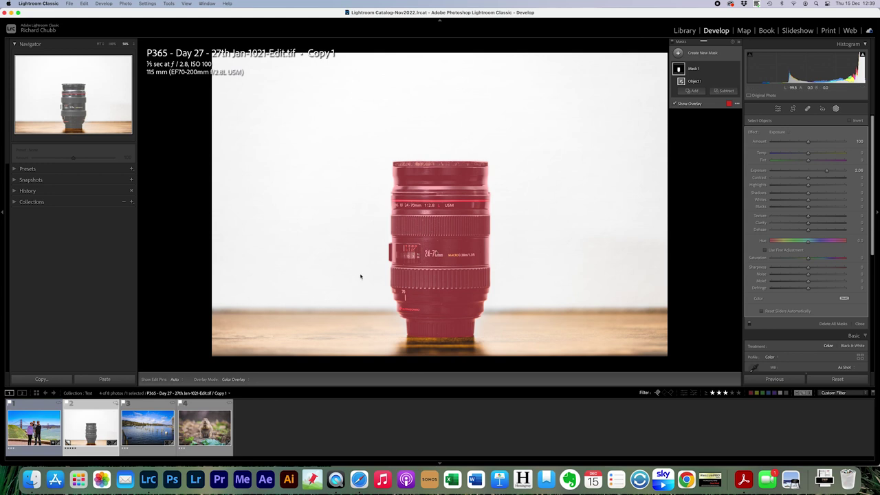
left_click(675, 104)
- Reset the lens mask's exposure, then give it a light exposure tweak
left_click(692, 104)
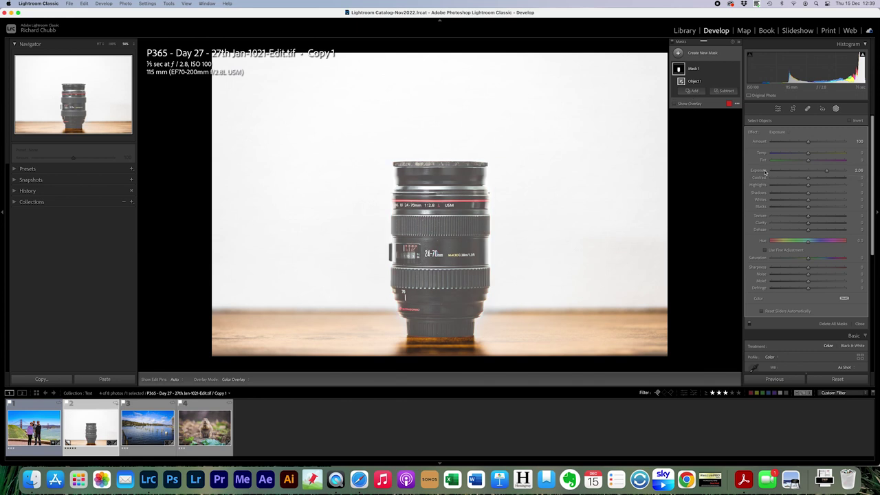
double_click(765, 172)
key("o")
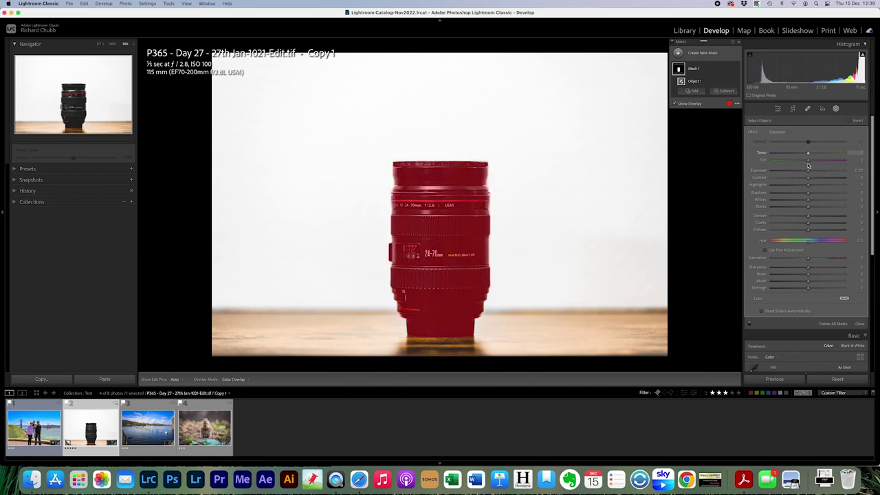
left_click_drag(809, 170, 810, 171)
- Increase the lens mask's saturation and contrast
left_click_drag(810, 259, 827, 258)
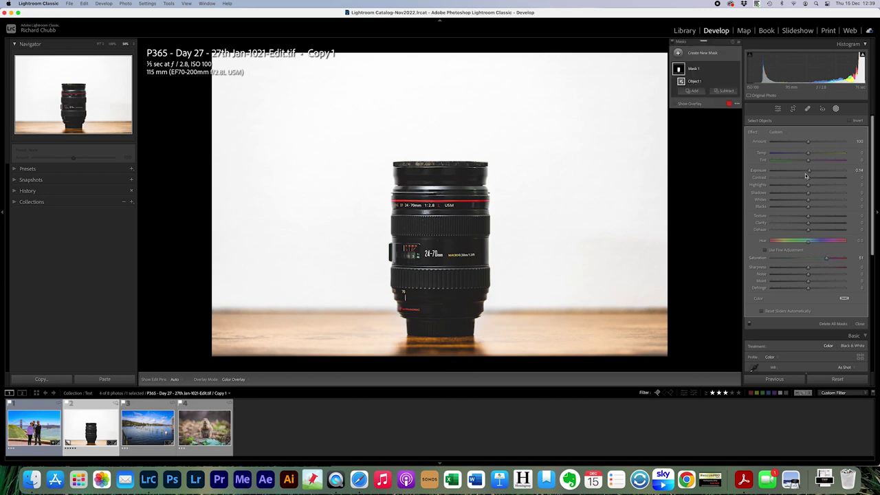
left_click_drag(808, 178, 815, 178)
left_click(749, 323)
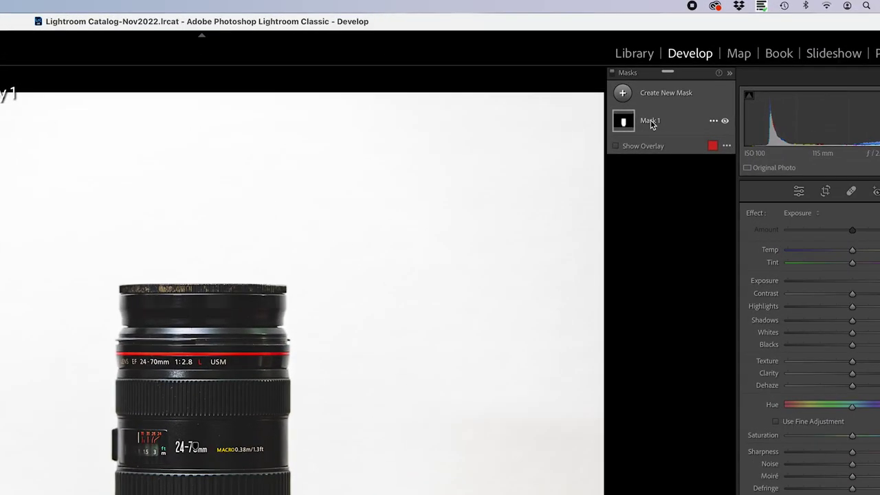
right_click(658, 115)
- Invert Mask 1 onto the background and lift its exposure to about +0.9
left_click(703, 148)
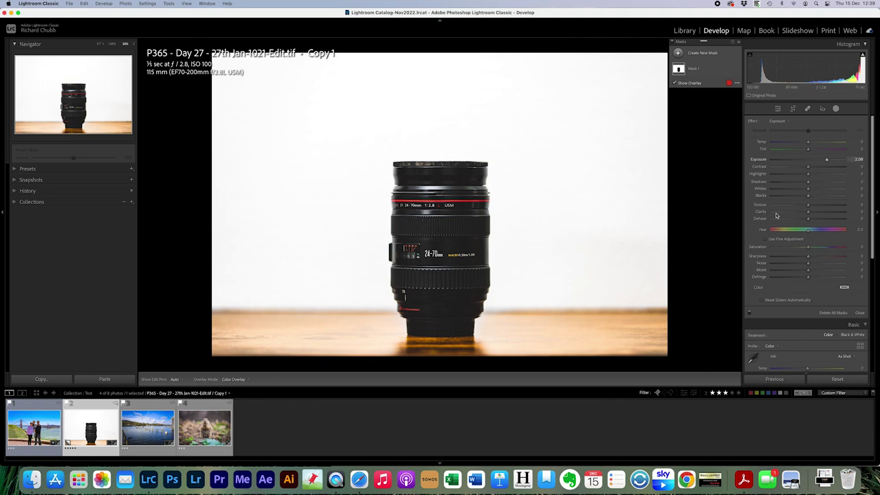
left_click(750, 314)
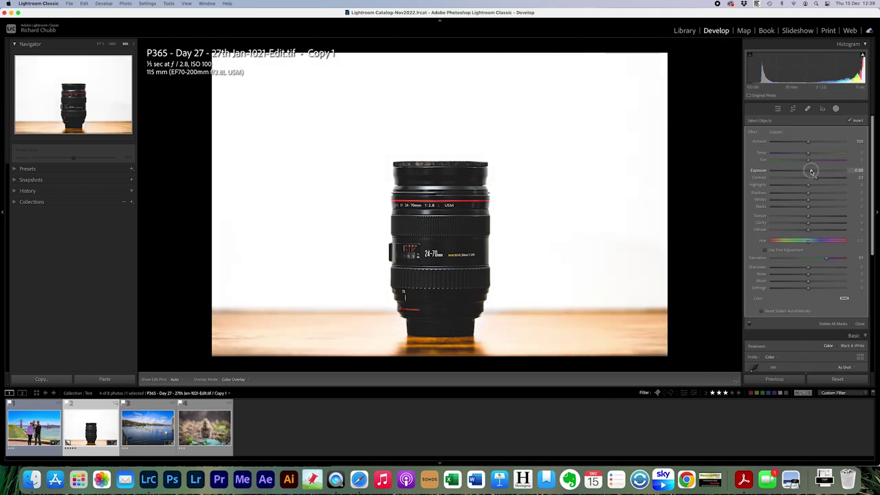
left_click_drag(808, 172, 812, 171)
left_click_drag(808, 172, 813, 171)
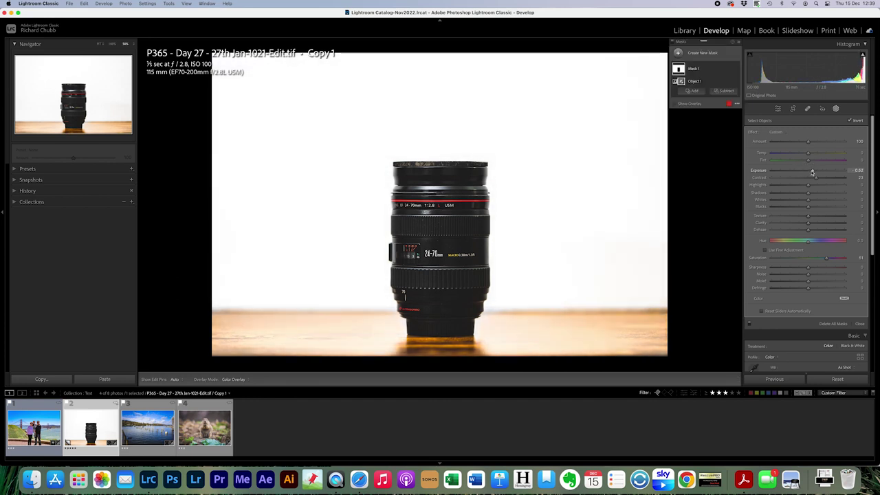
left_click(686, 104)
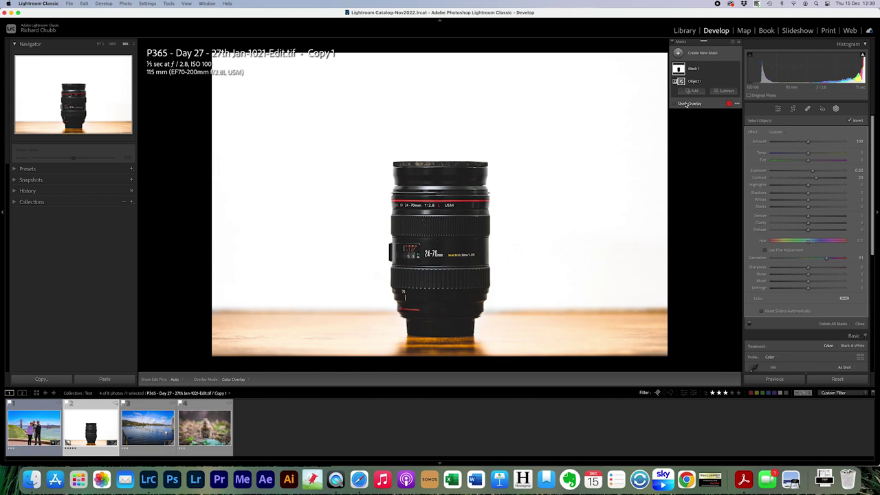